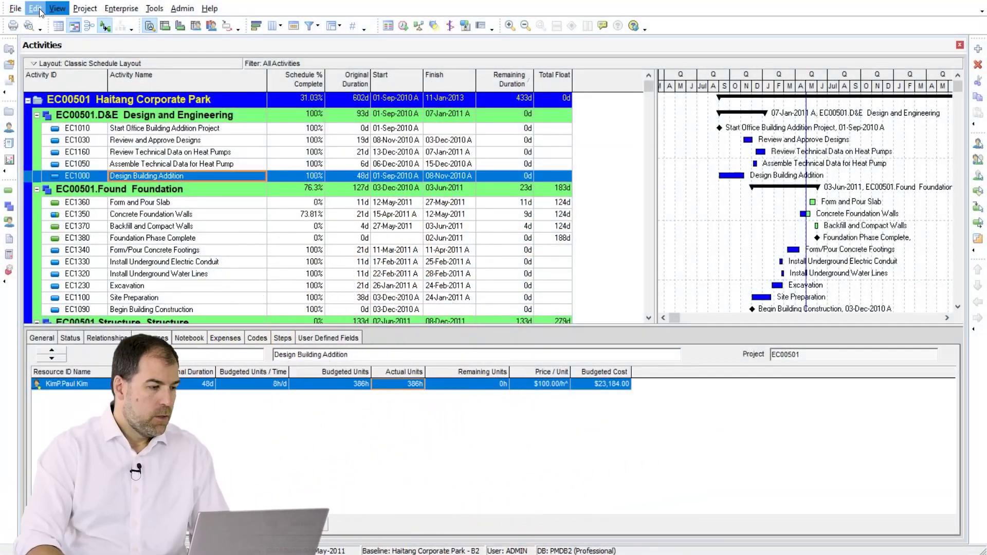
- Open the Edit menu above the Haitang Corporate Park Activities view
{"action": "left_click", "coordinate": [36, 8]}
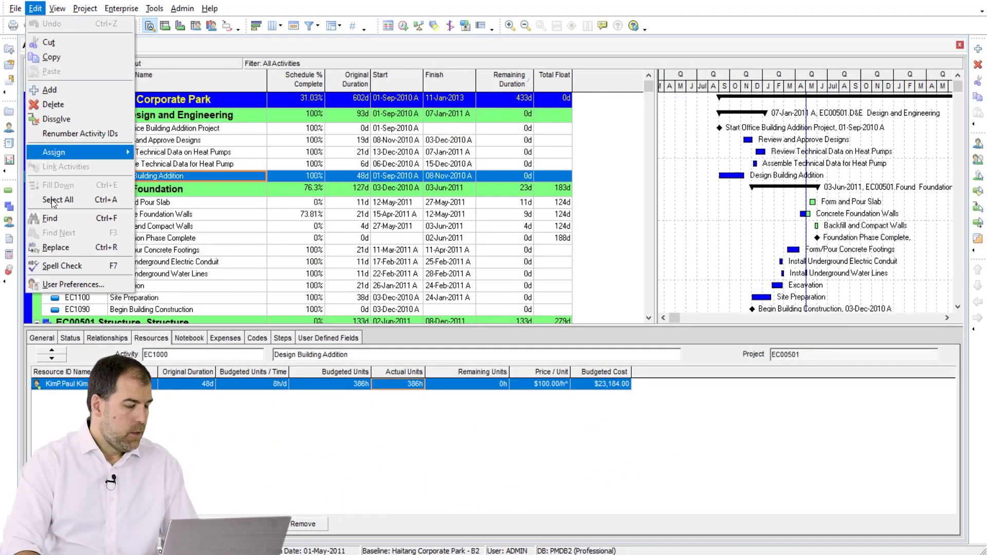
- Open User Preferences and bring up the start financial period list for the column range
{"action": "left_click", "coordinate": [68, 285]}
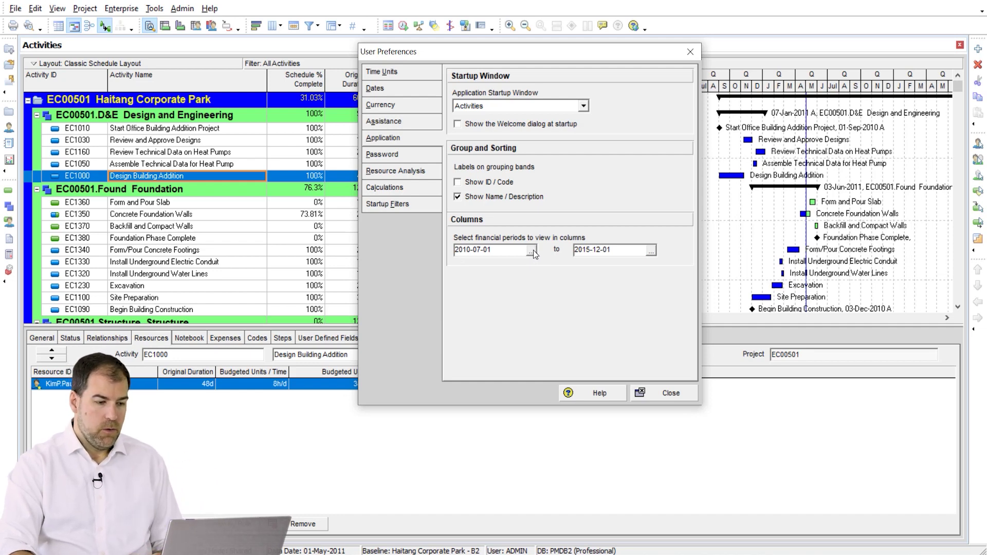
{"action": "left_click", "coordinate": [531, 250]}
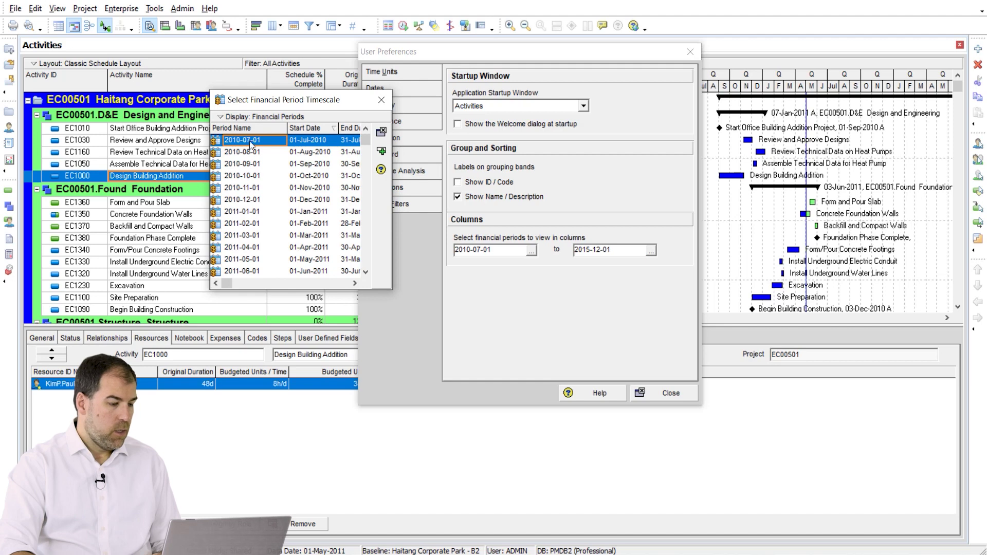
- Keep 2010-07-01 as the start period, set 2012-01-01 as the end, and close preferences
{"action": "left_click", "coordinate": [382, 151]}
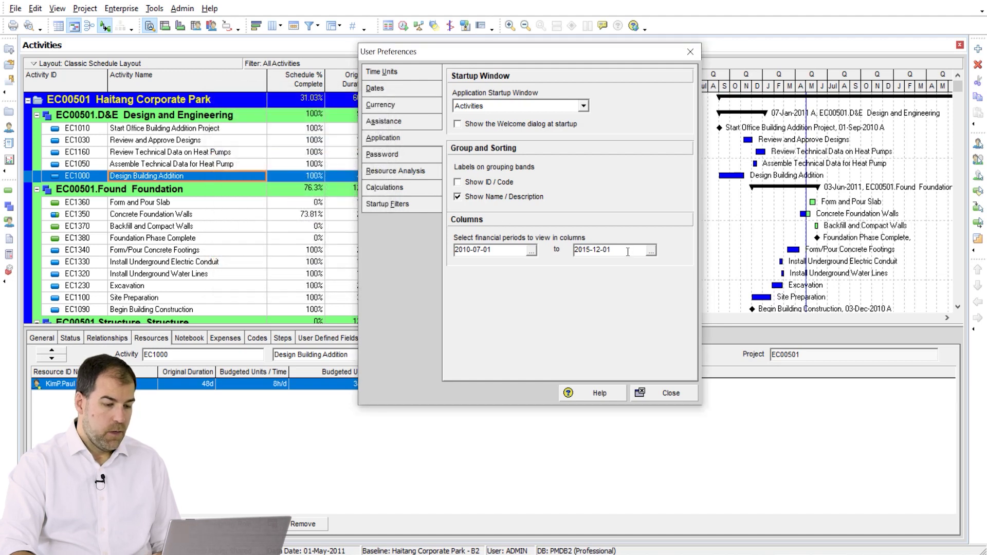
{"action": "left_click", "coordinate": [651, 252]}
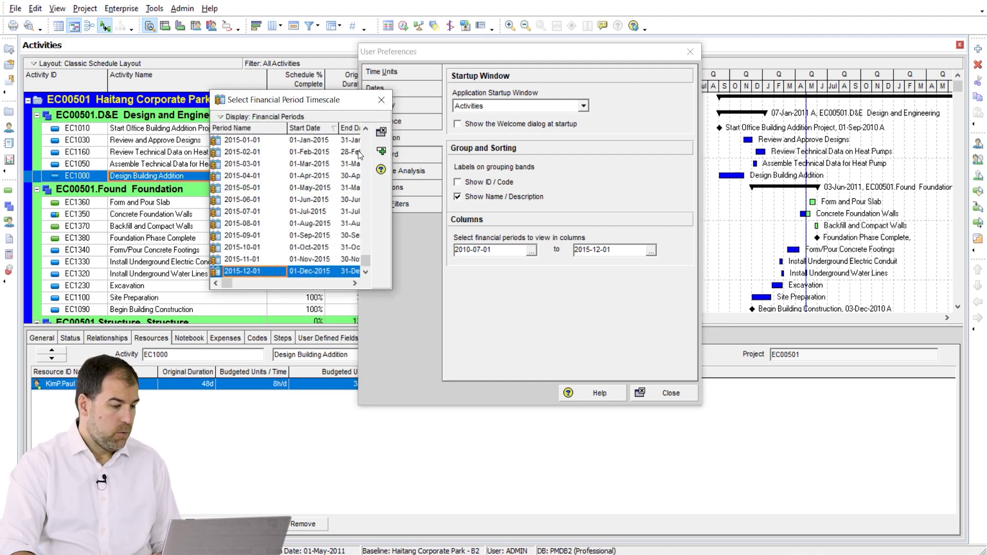
{"action": "scroll", "coordinate": [363, 152], "scroll_direction": "up", "scroll_amount": 18}
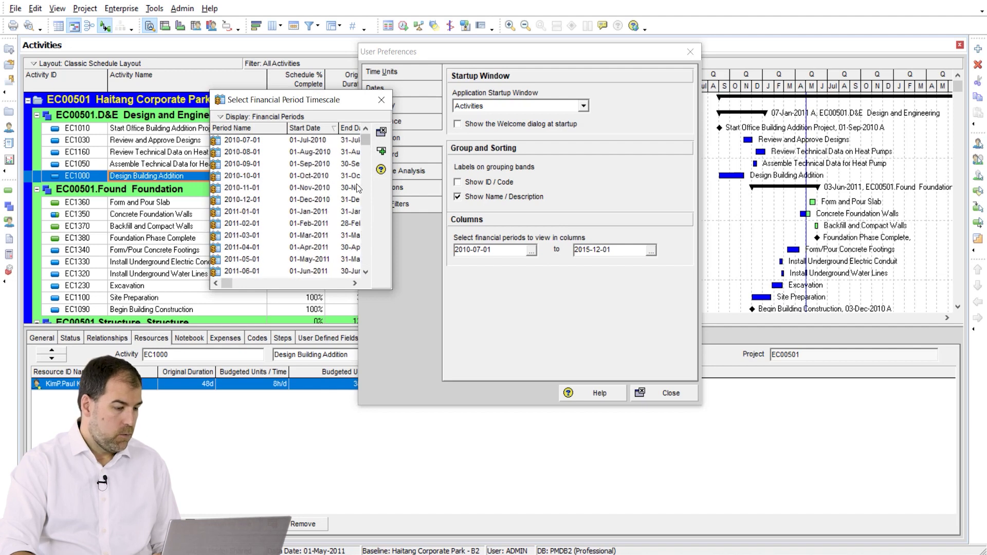
{"action": "scroll", "coordinate": [358, 188], "scroll_direction": "down", "scroll_amount": 5}
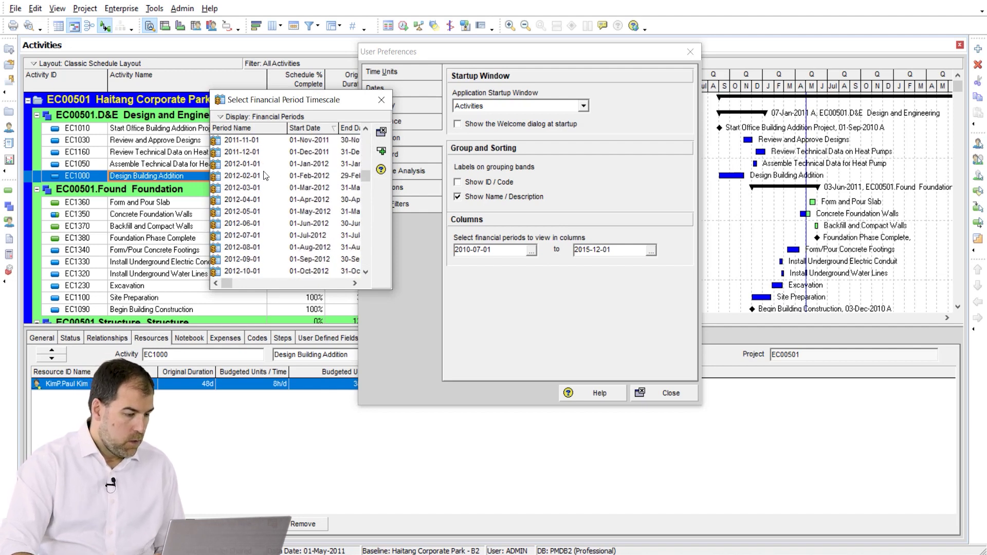
{"action": "left_click", "coordinate": [256, 164]}
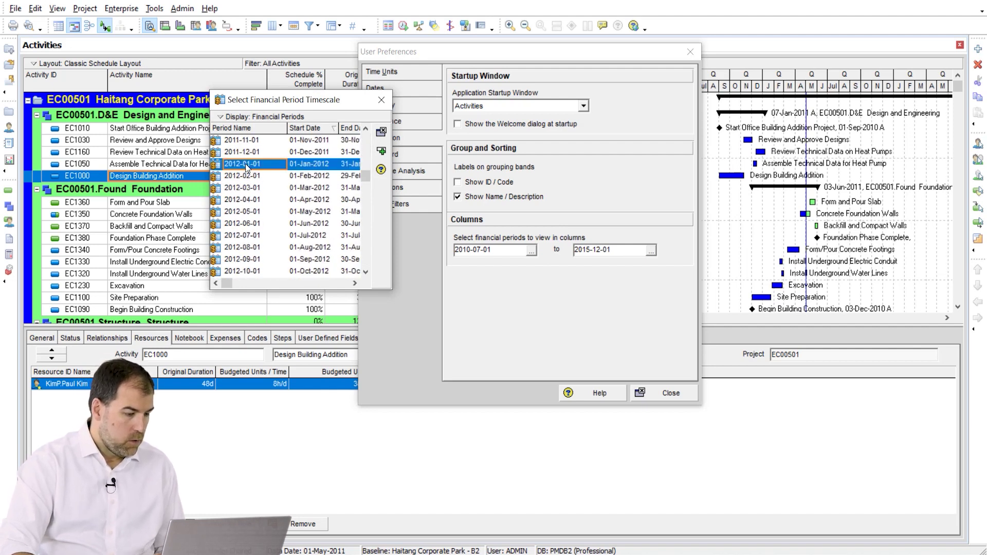
{"action": "left_click", "coordinate": [383, 153]}
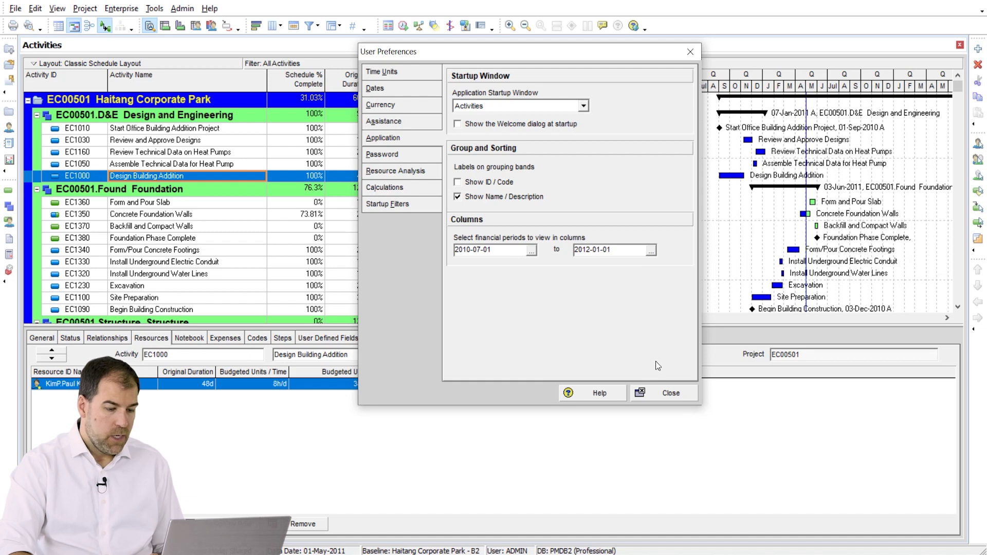
{"action": "left_click", "coordinate": [672, 394]}
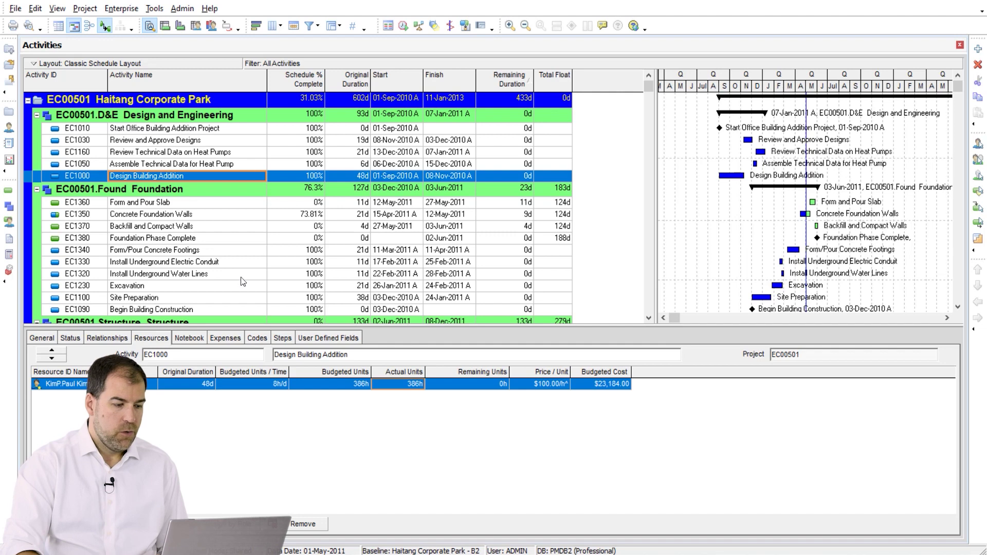
- Add the 2010-08-01 Earned Value Cost column and place it after Schedule % Complete
{"action": "left_click", "coordinate": [275, 26]}
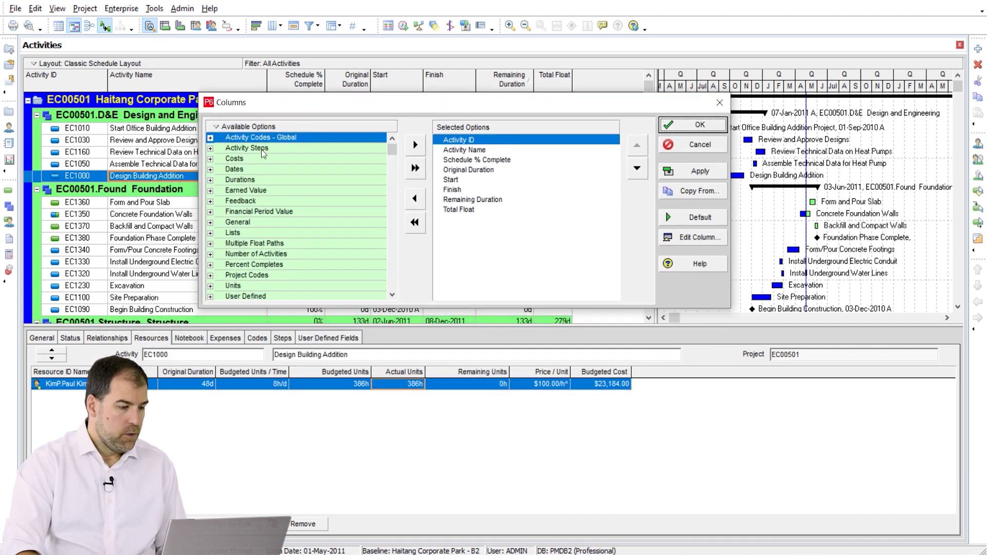
{"action": "left_click", "coordinate": [211, 211]}
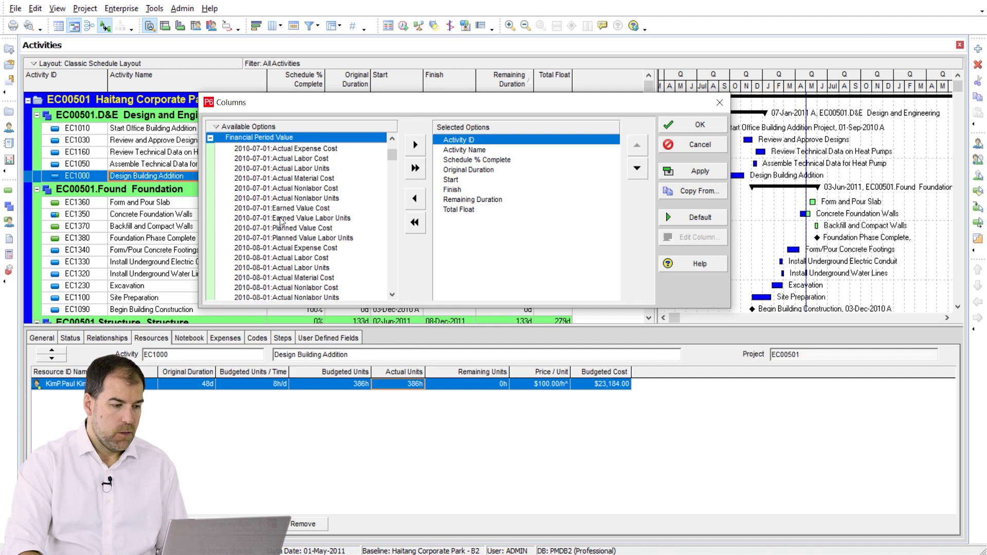
{"action": "left_click", "coordinate": [300, 149]}
{"action": "left_click", "coordinate": [290, 159]}
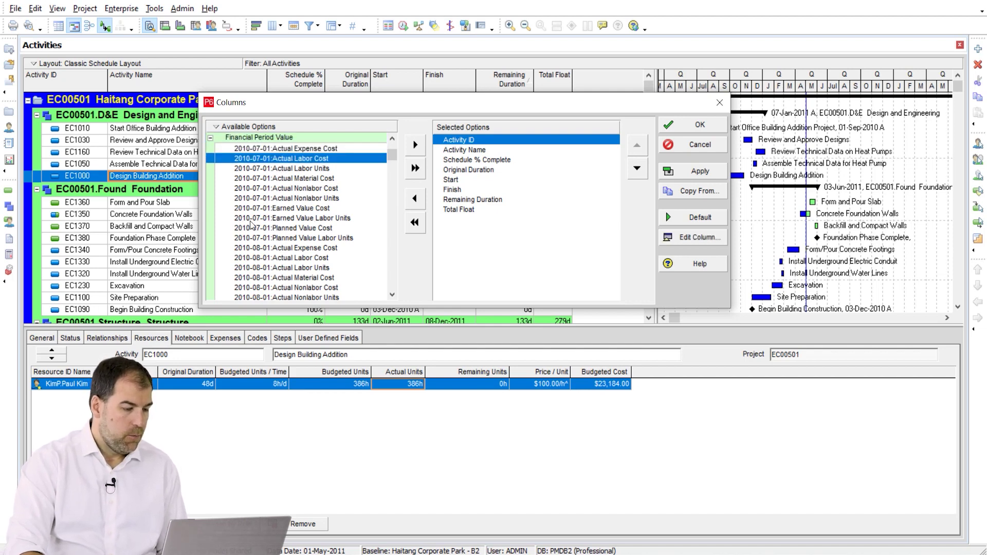
{"action": "scroll", "coordinate": [251, 225], "scroll_direction": "down", "scroll_amount": 5}
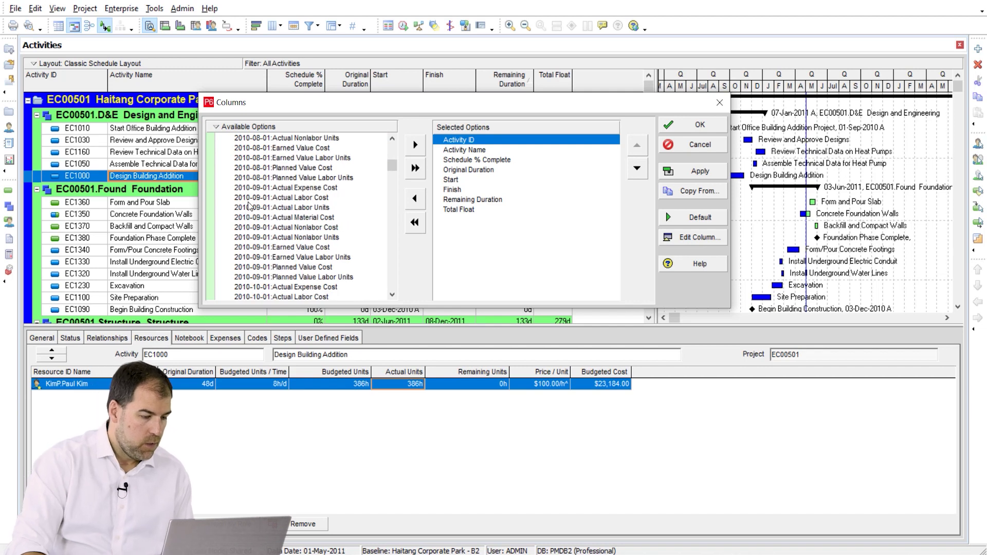
{"action": "scroll", "coordinate": [284, 175], "scroll_direction": "up", "scroll_amount": 1}
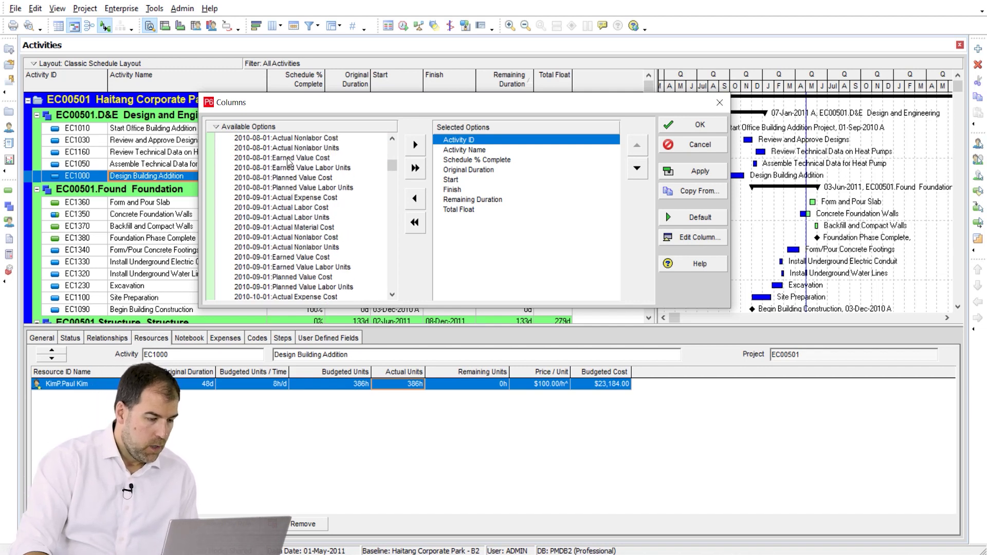
{"action": "left_click", "coordinate": [289, 160]}
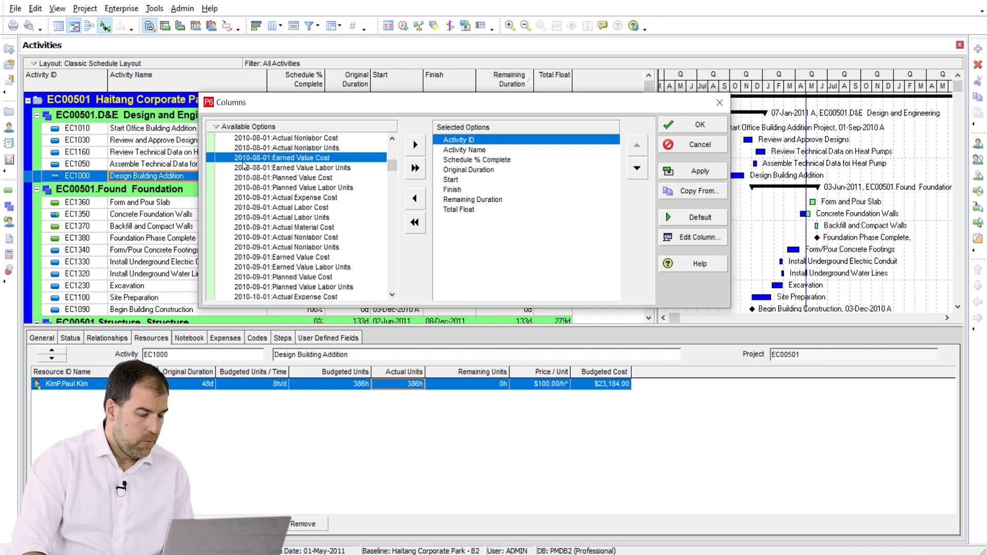
{"action": "left_click", "coordinate": [416, 148]}
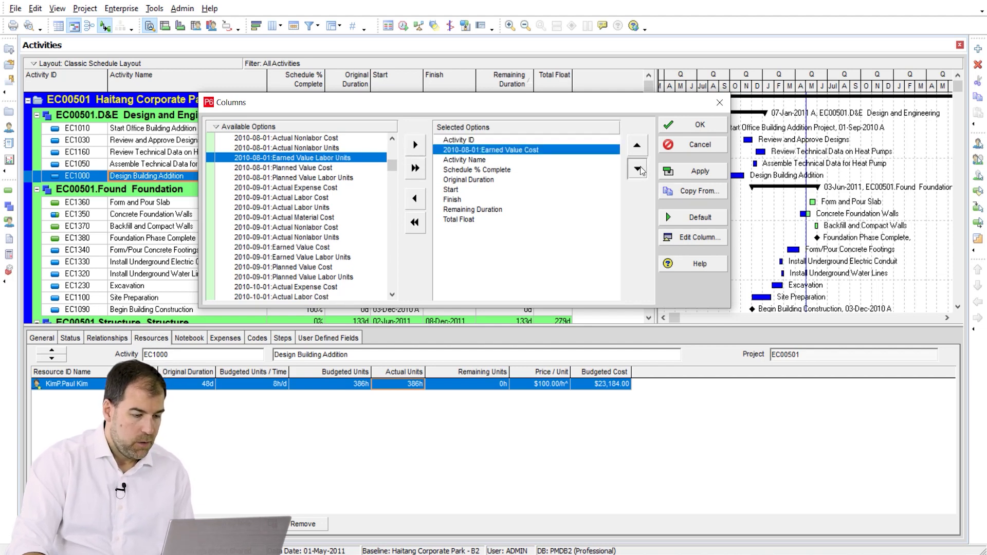
{"action": "left_click", "coordinate": [640, 169]}
{"action": "left_click", "coordinate": [639, 169]}
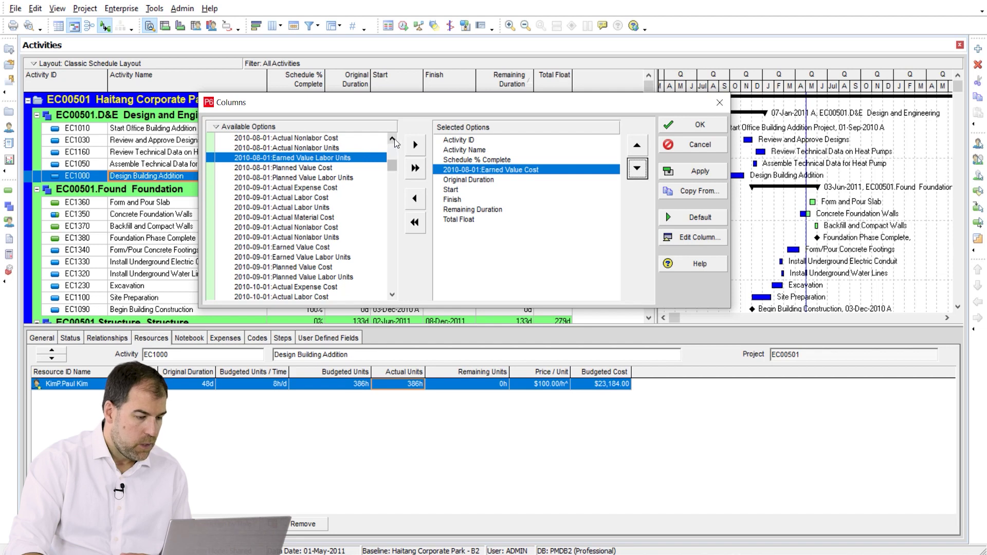
- Add the 2010-08-01 Actual Labor Units column and apply the new columns
{"action": "scroll", "coordinate": [393, 142], "scroll_direction": "up", "scroll_amount": 2}
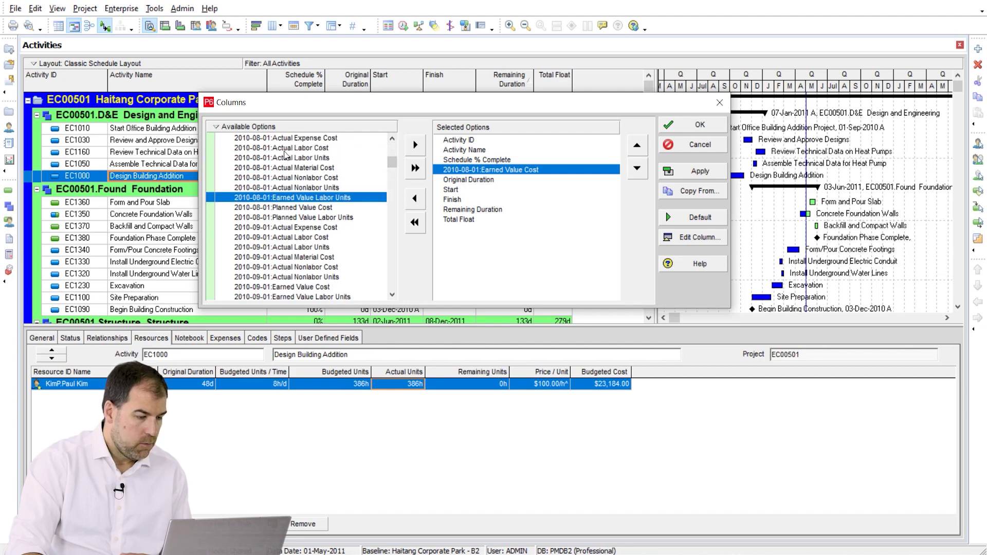
{"action": "left_click", "coordinate": [284, 151]}
{"action": "left_click", "coordinate": [291, 159]}
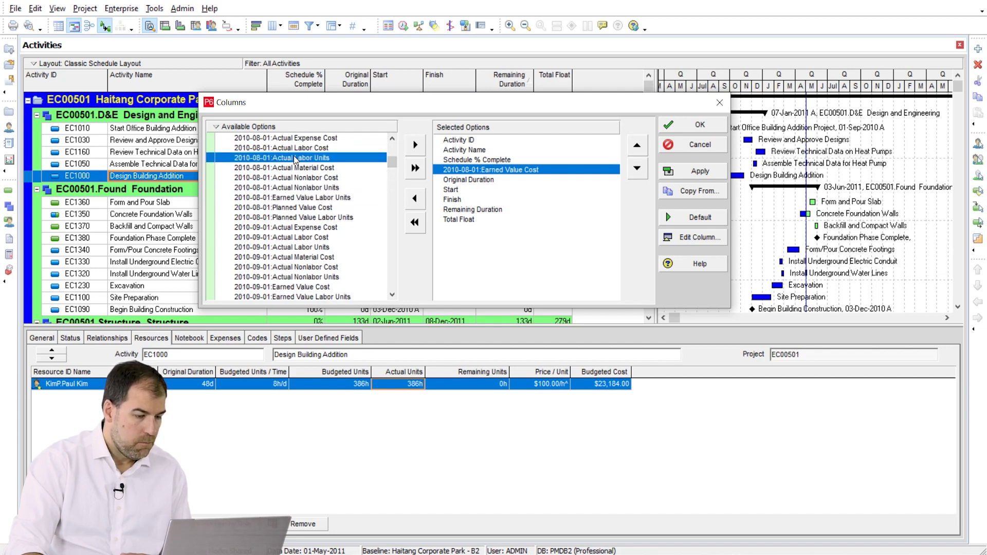
{"action": "double_click", "coordinate": [299, 158]}
{"action": "left_click", "coordinate": [697, 126]}
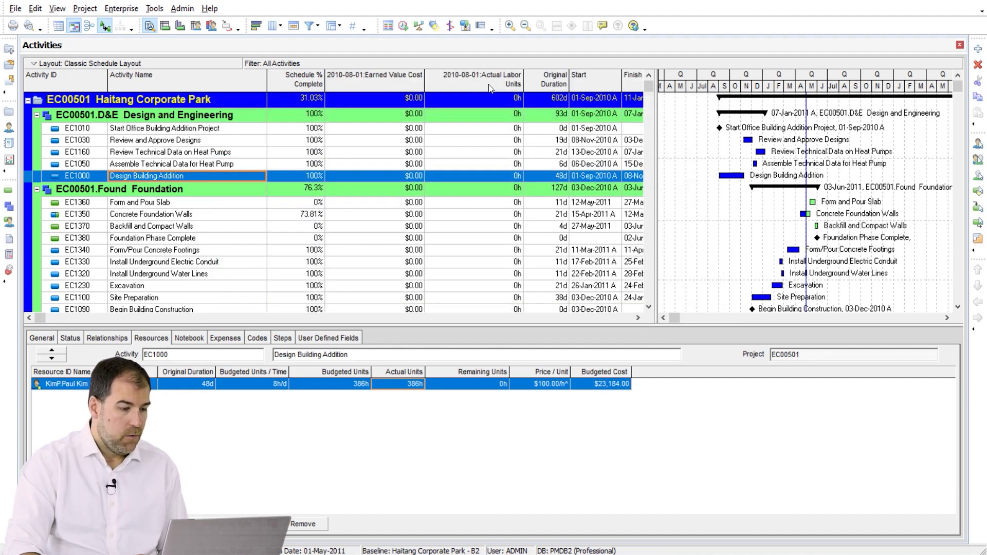
{"action": "scroll", "coordinate": [461, 185], "scroll_direction": "down", "scroll_amount": 4}
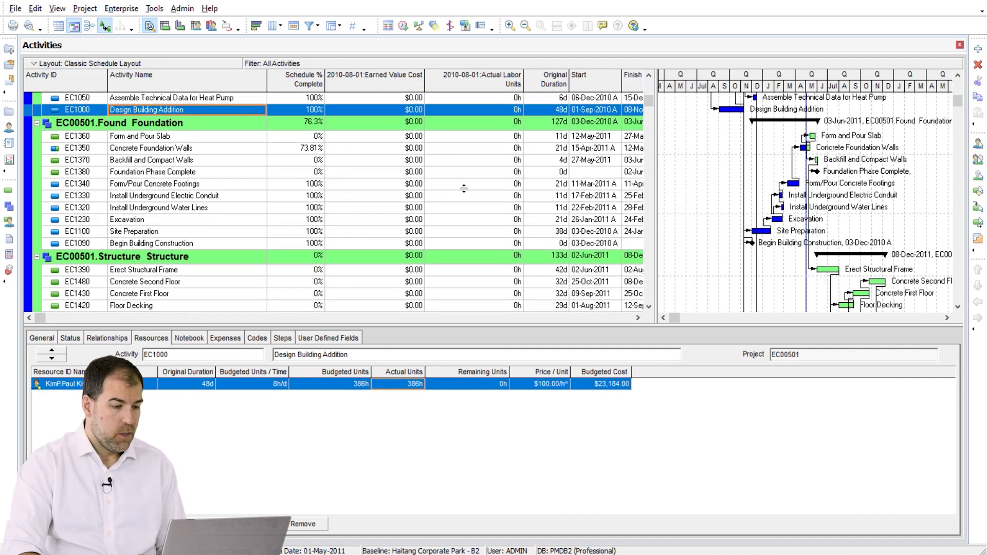
{"action": "scroll", "coordinate": [460, 185], "scroll_direction": "up", "scroll_amount": 4}
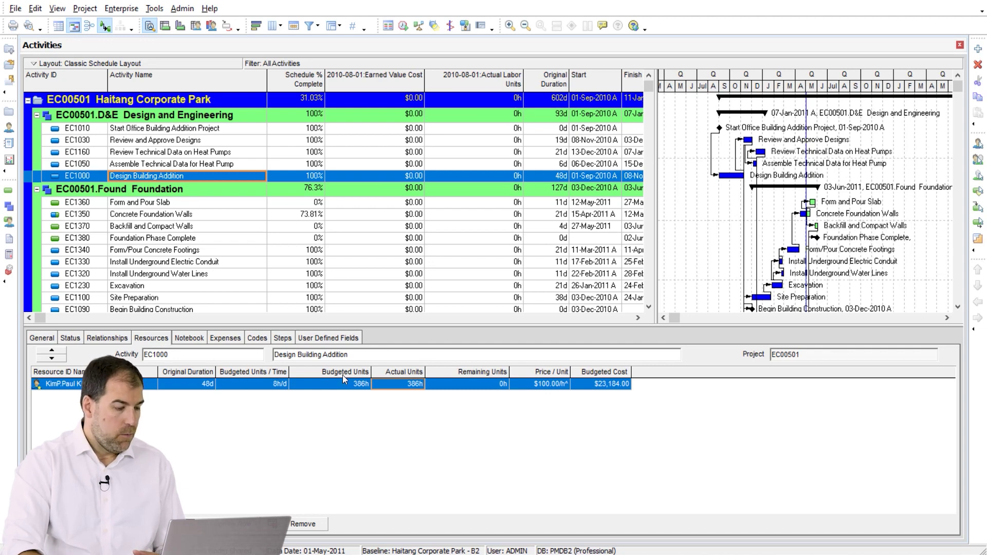
{"action": "right_click", "coordinate": [605, 375]}
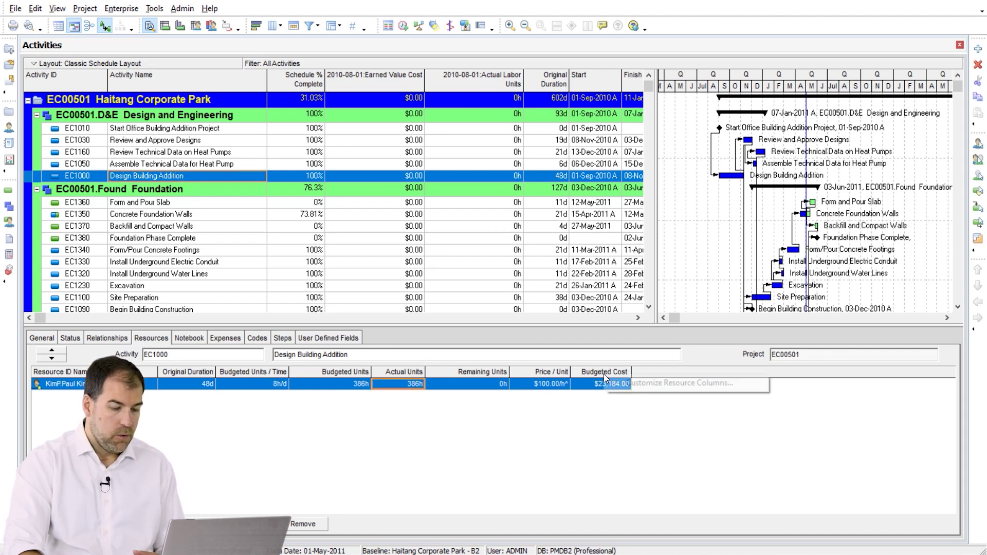
{"action": "left_click", "coordinate": [661, 389]}
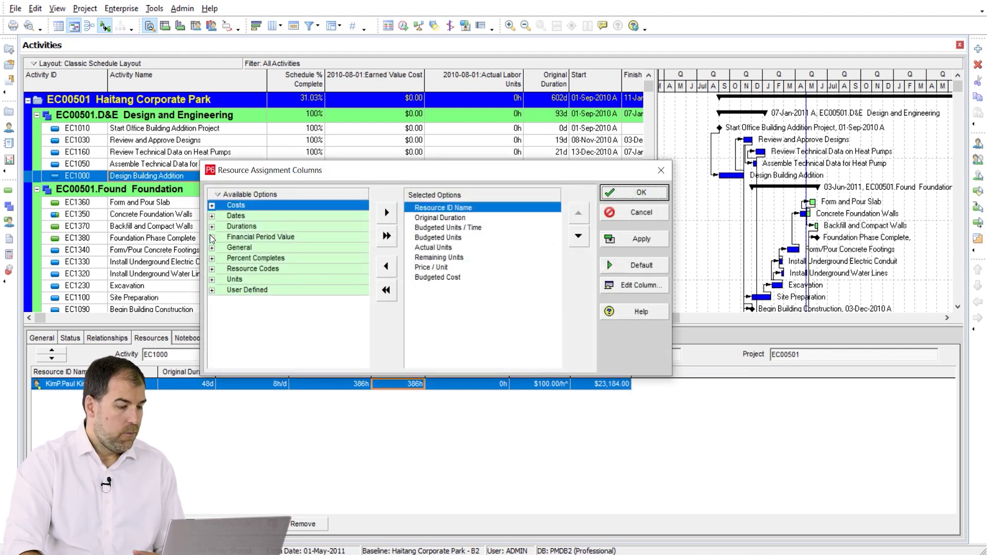
{"action": "double_click", "coordinate": [307, 237]}
{"action": "scroll", "coordinate": [311, 242], "scroll_direction": "down", "scroll_amount": 2}
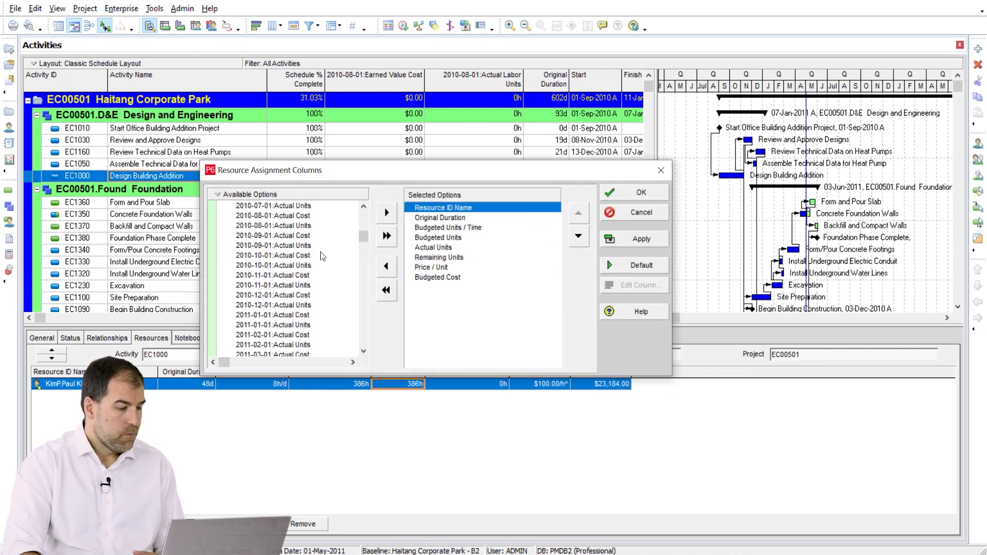
{"action": "scroll", "coordinate": [335, 303], "scroll_direction": "up", "scroll_amount": 2}
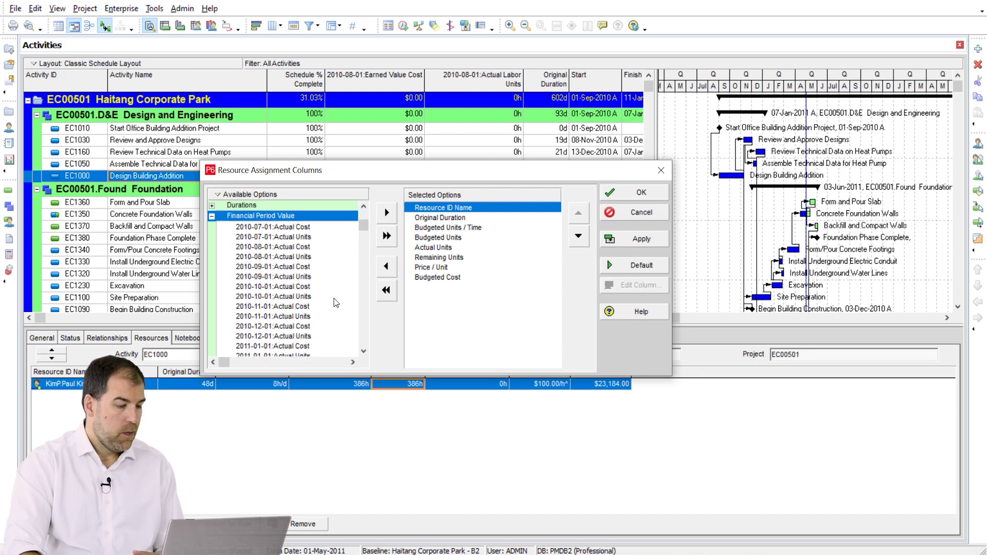
{"action": "scroll", "coordinate": [337, 293], "scroll_direction": "down", "scroll_amount": 5}
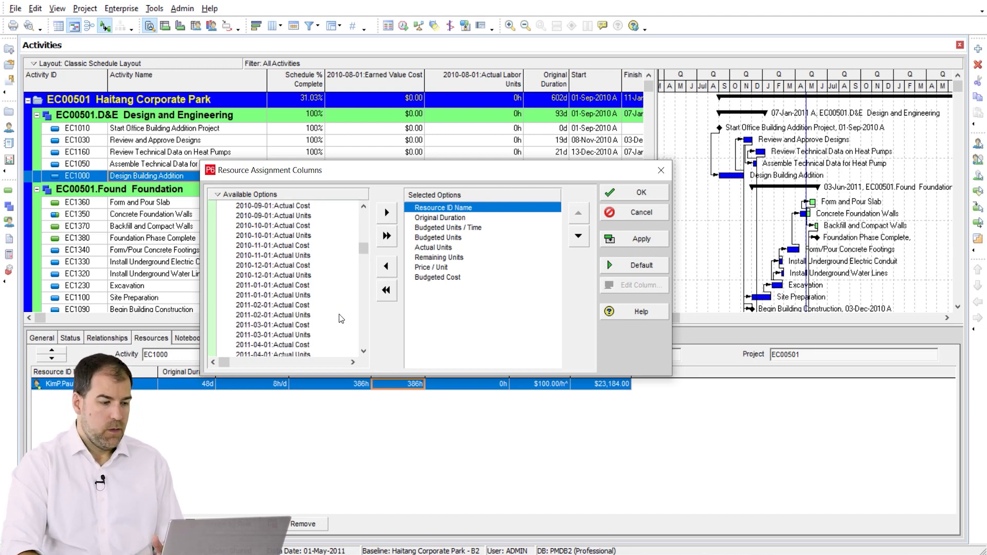
{"action": "scroll", "coordinate": [329, 288], "scroll_direction": "down", "scroll_amount": 2}
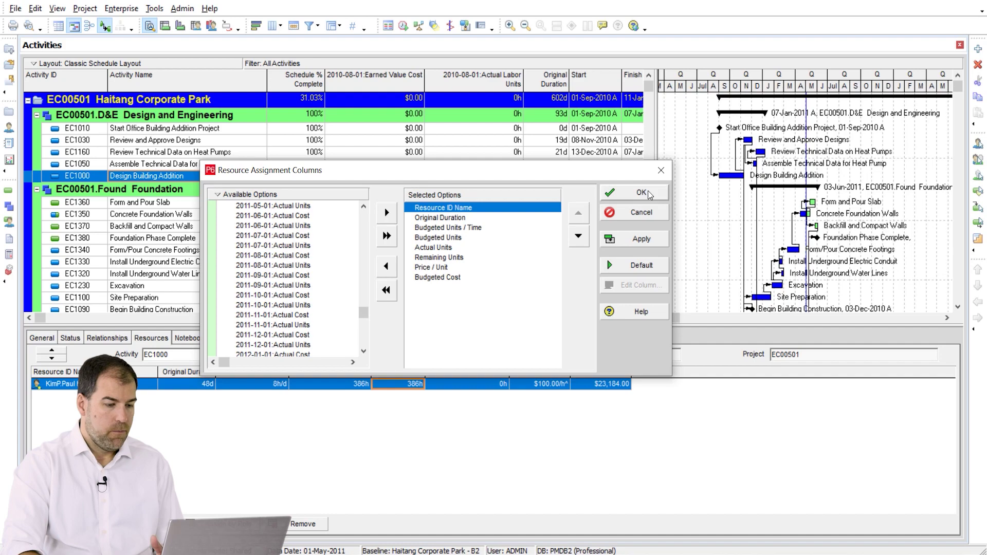
{"action": "left_click", "coordinate": [643, 215]}
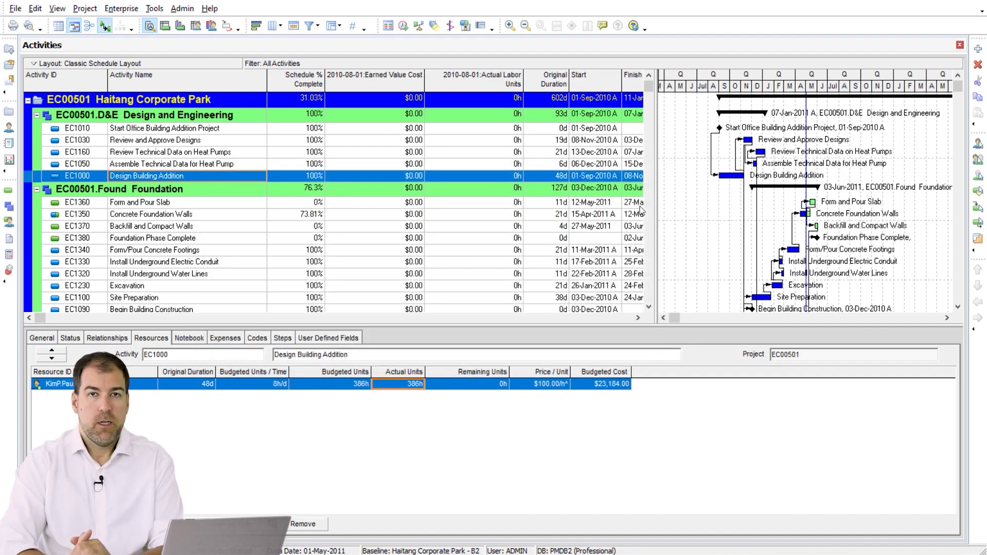